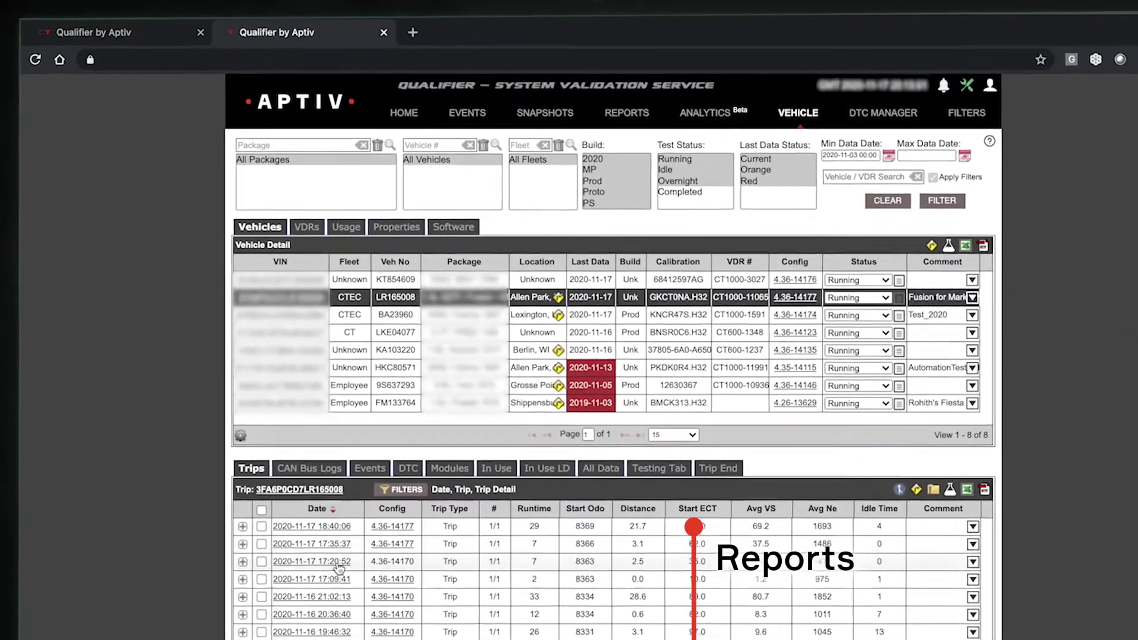
# Step: Show the download options for the first trip in the list
pyautogui.click(323, 529)
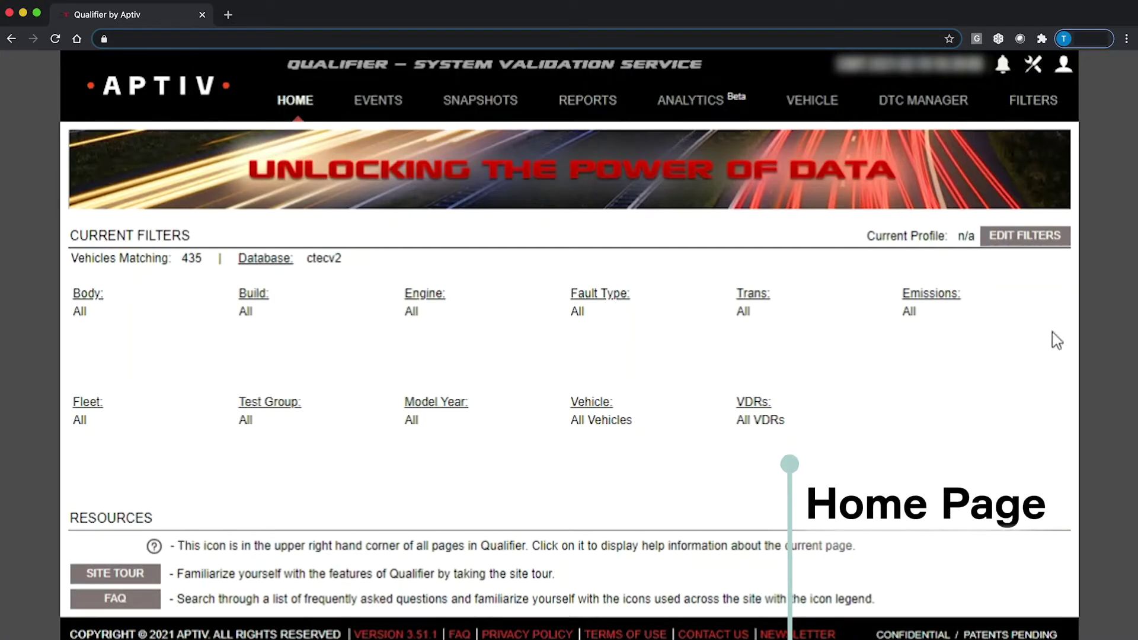
# Step: Check the filter profile editor, start and exit the site tour, and open the FAQ
pyautogui.click(1060, 240)
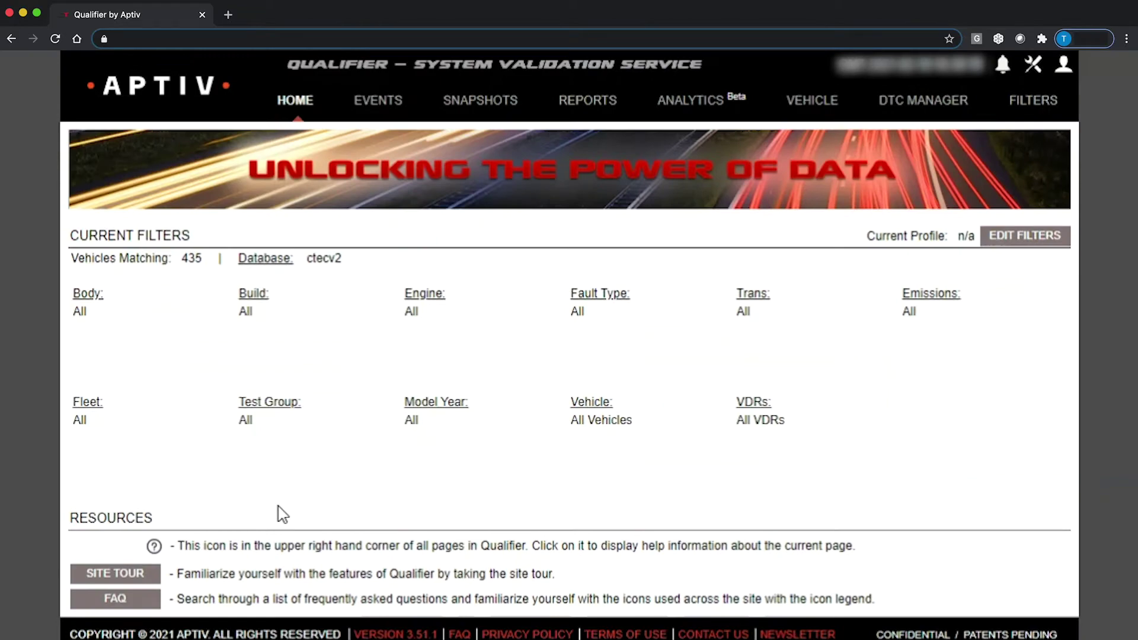
pyautogui.click(151, 578)
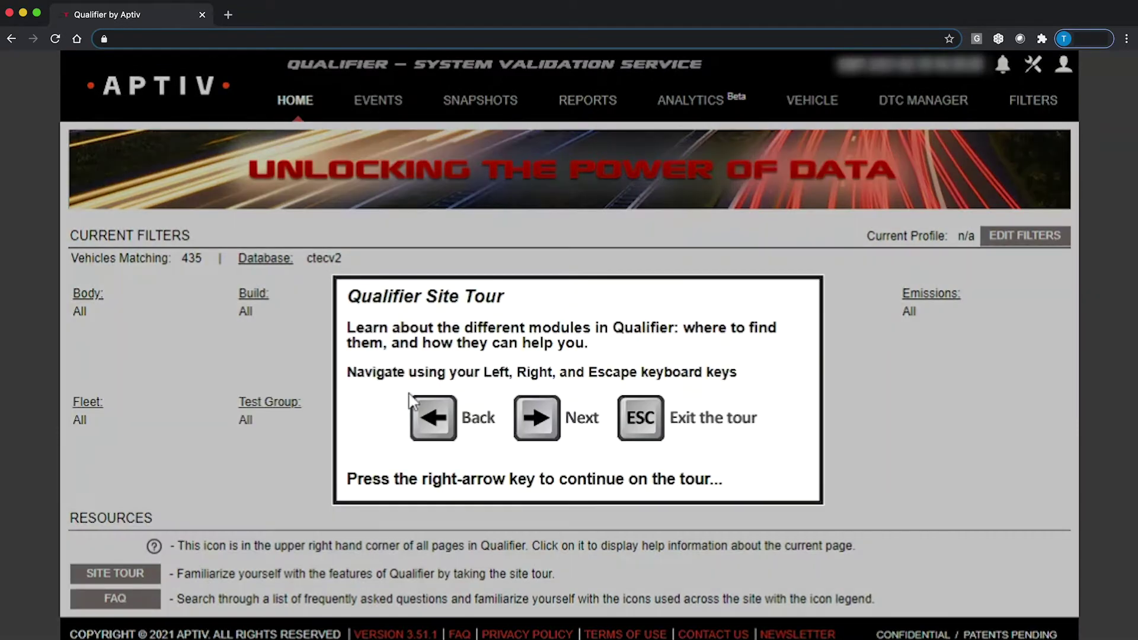
pyautogui.press('Escape')
pyautogui.click(115, 598)
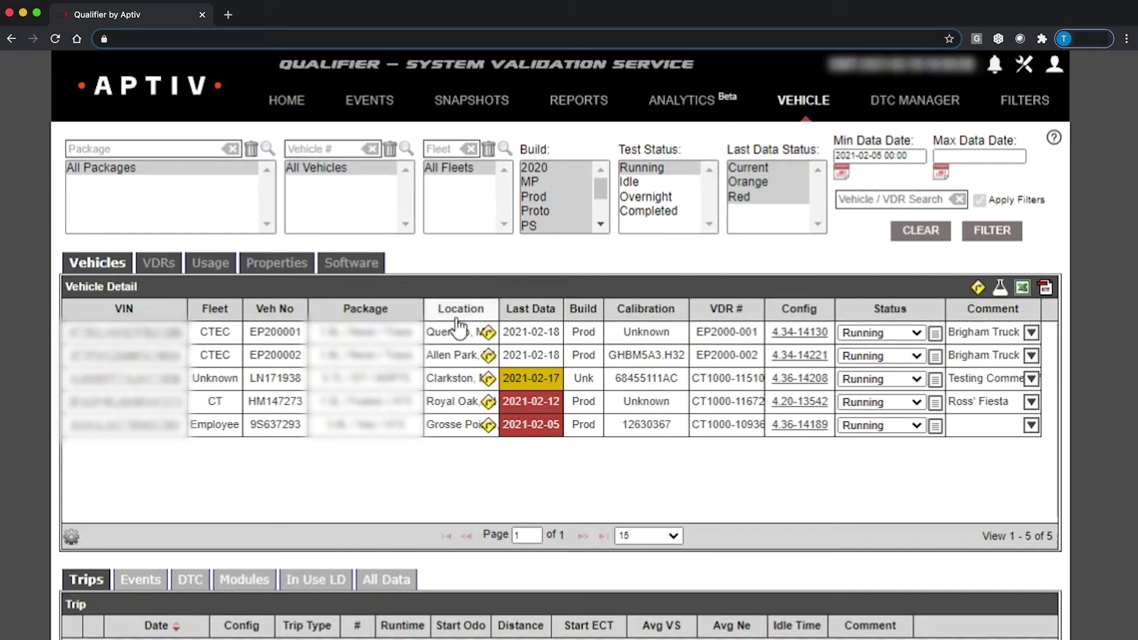
pyautogui.click(151, 381)
pyautogui.scroll(-5, 142, 185)
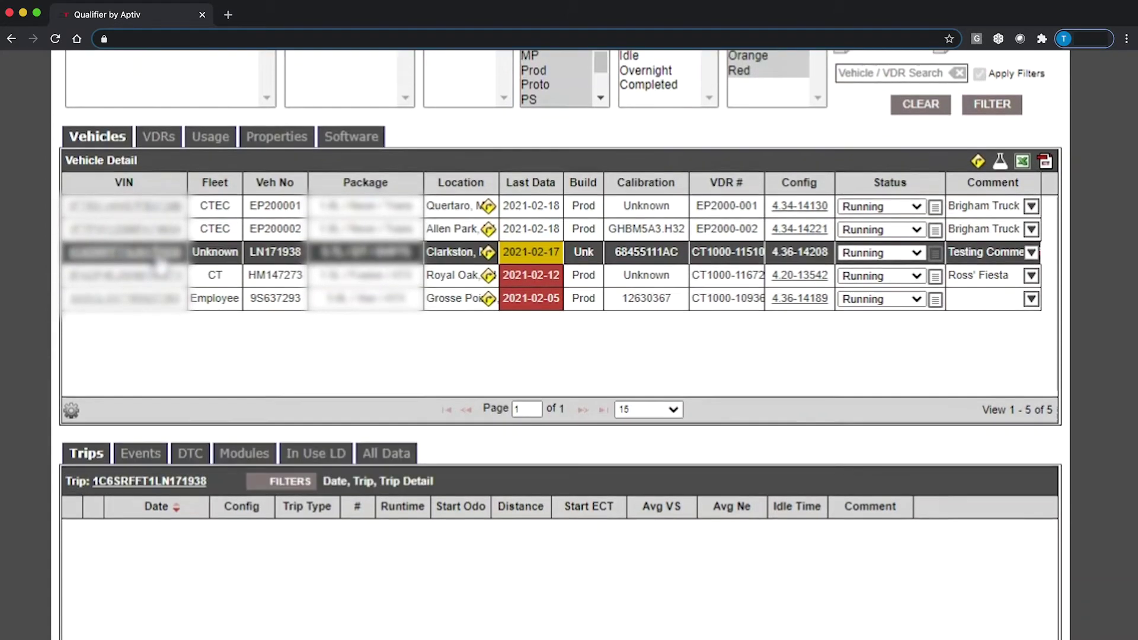
pyautogui.scroll(-3, 142, 185)
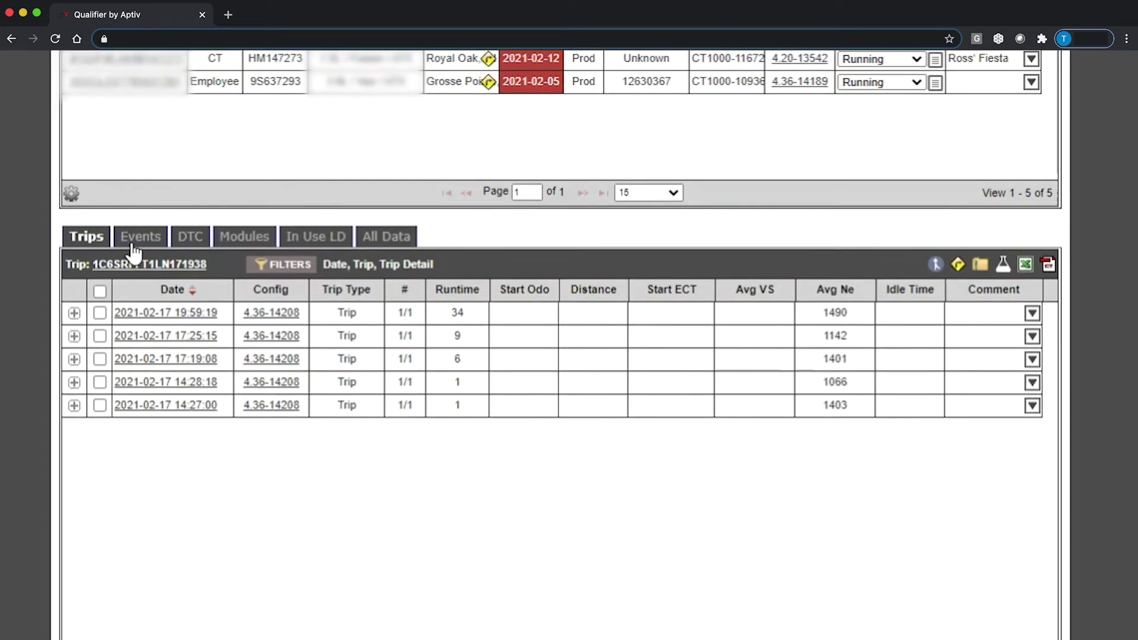
pyautogui.scroll(-1, 131, 248)
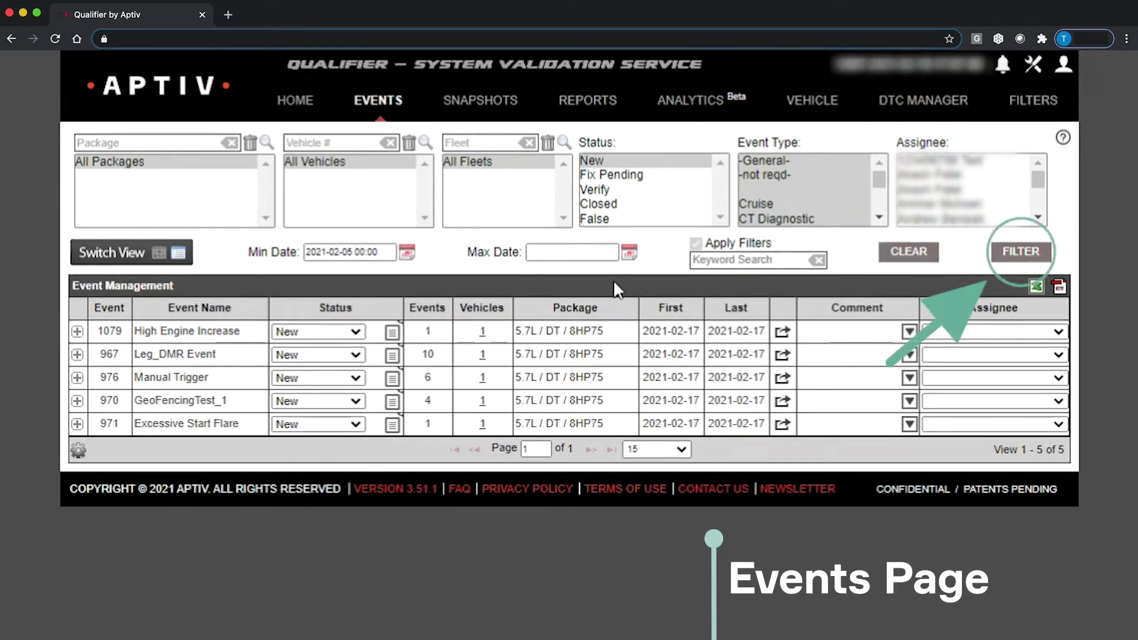
# Step: Expand event 967's occurrences and review the details of configuration 4.36-14208
pyautogui.click(77, 355)
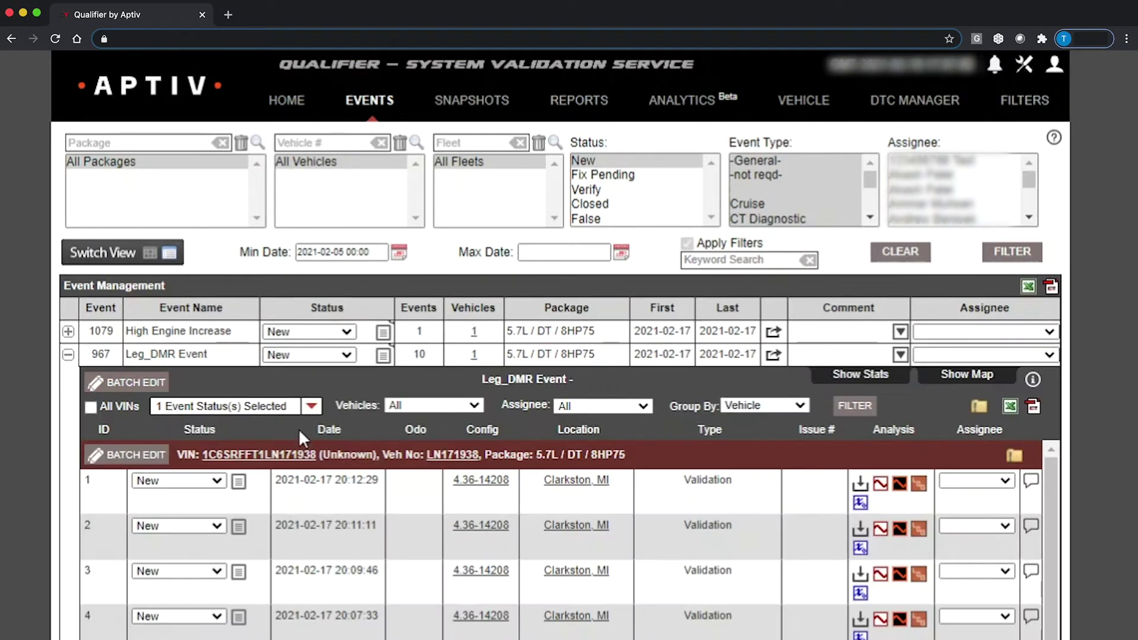
pyautogui.click(472, 491)
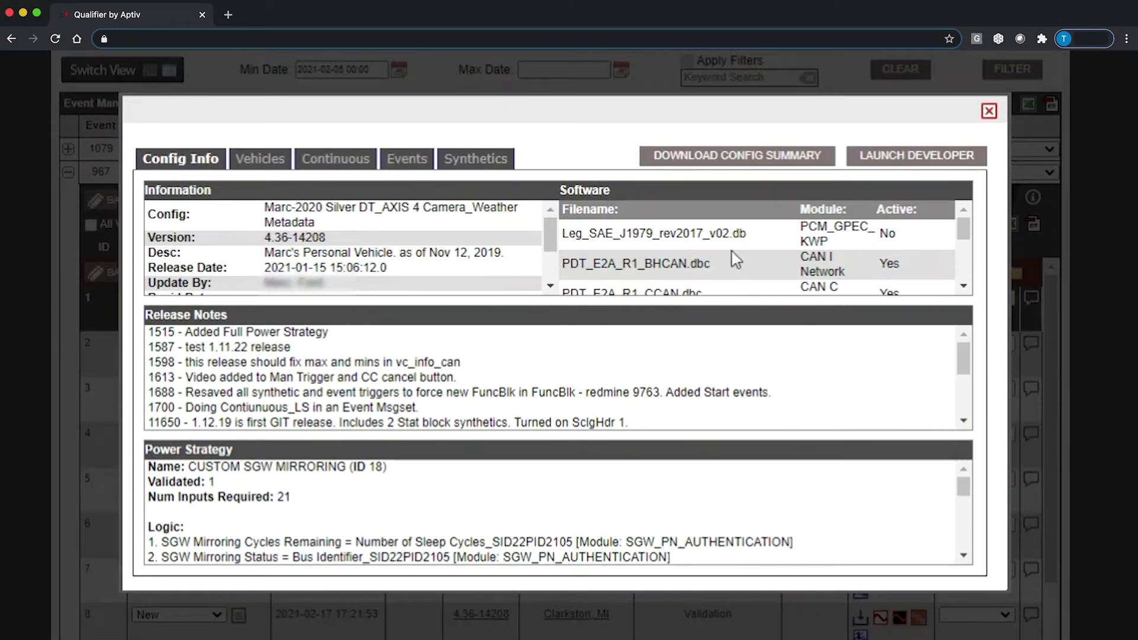
pyautogui.click(989, 112)
pyautogui.click(117, 71)
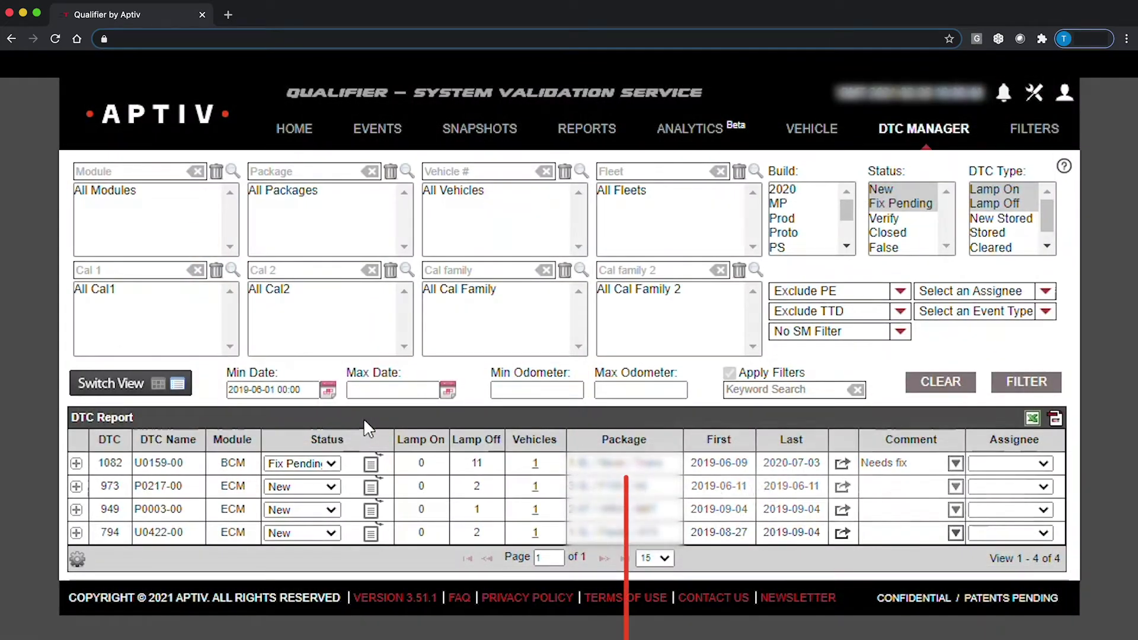
# Step: Expand DTC P0217-00 and scroll through its affected vehicle rows
pyautogui.moveTo(168, 485)
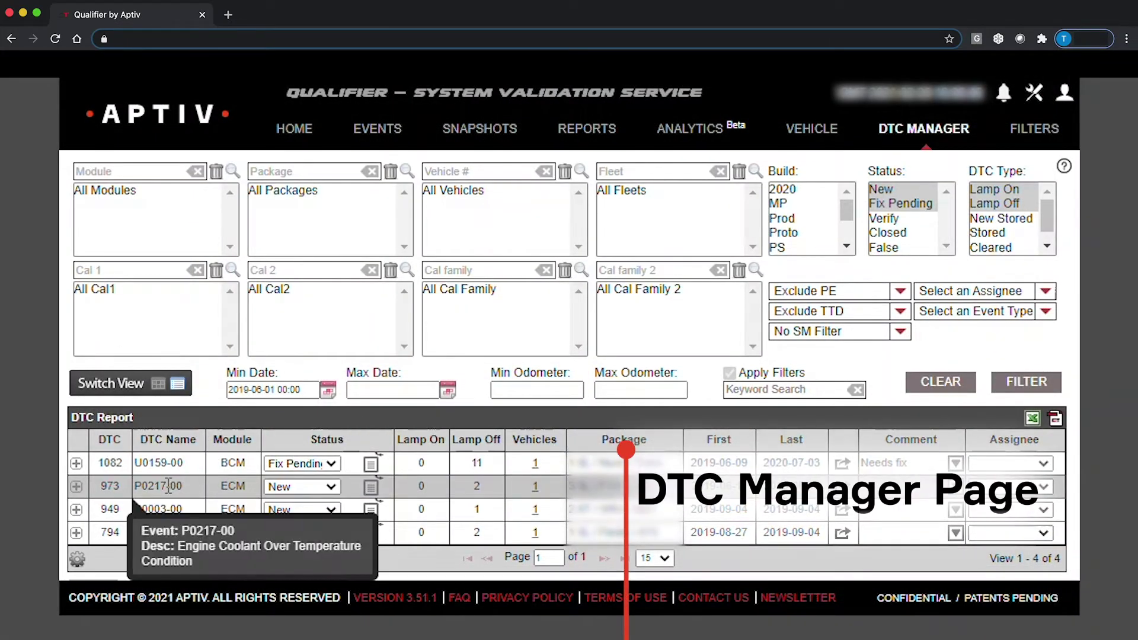
pyautogui.click(76, 487)
pyautogui.scroll(-2, 155, 426)
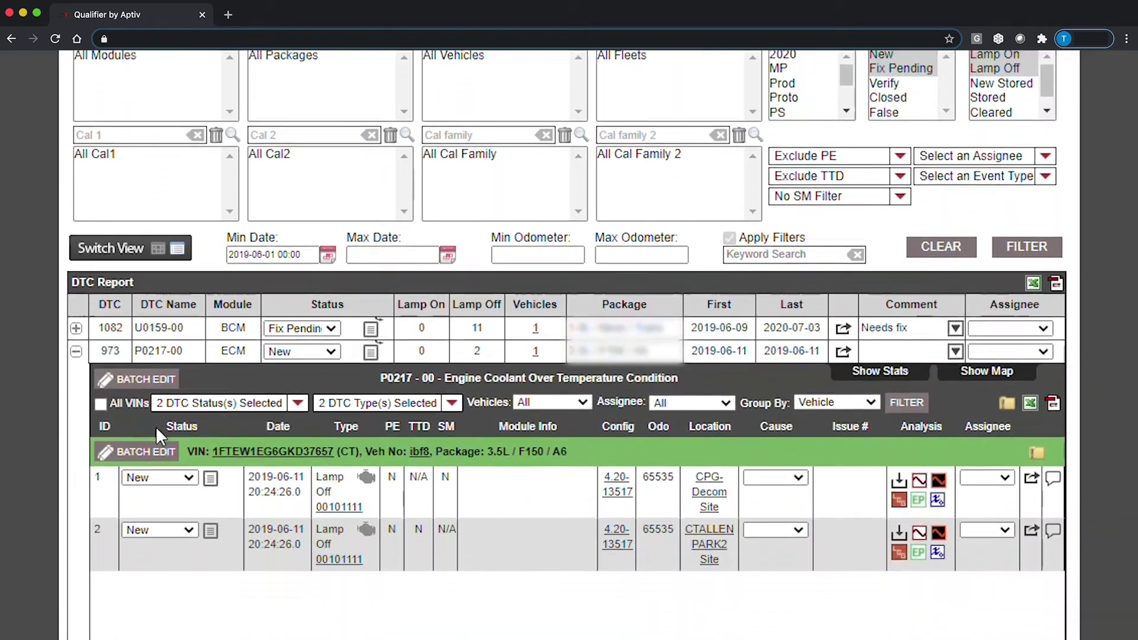
pyautogui.scroll(-2, 155, 426)
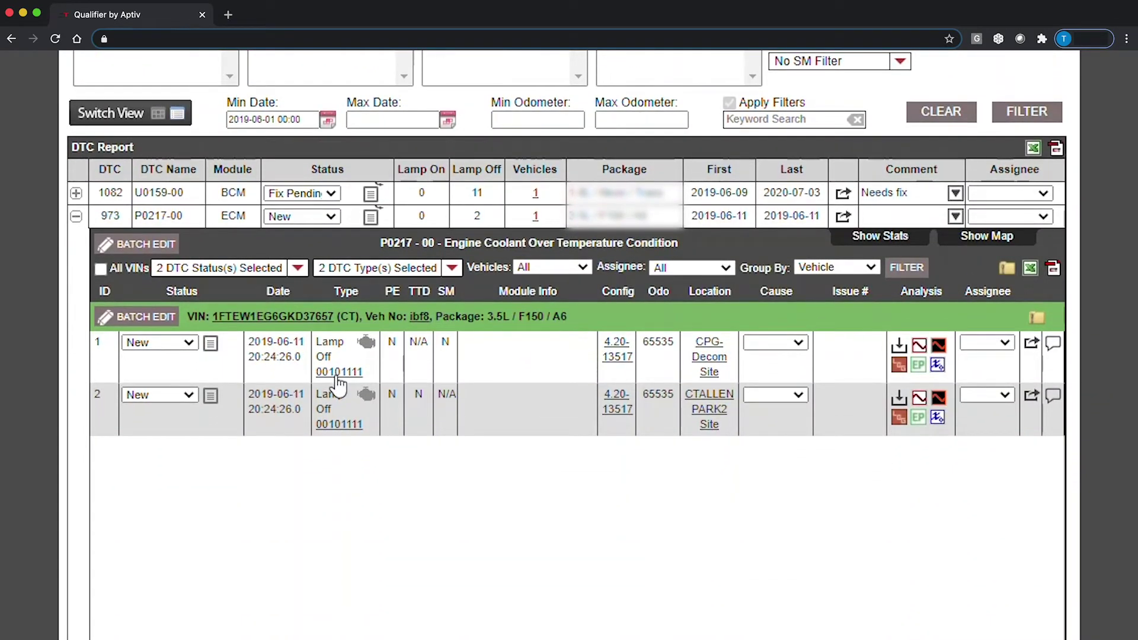
pyautogui.moveTo(340, 385)
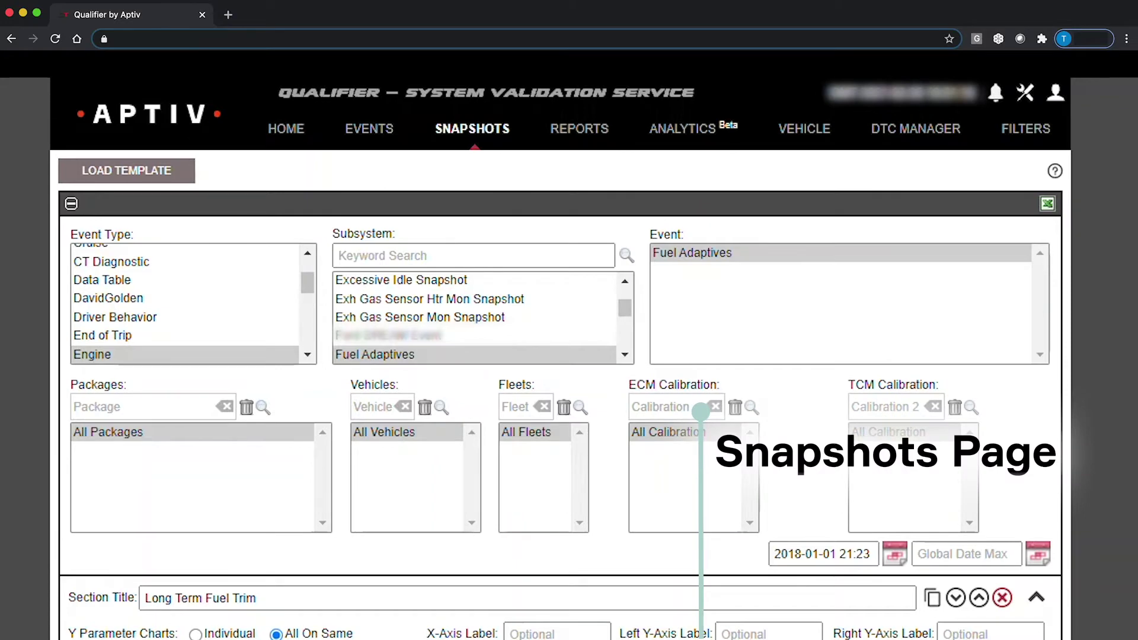
# Step: Change the Long Term Fuel Trim snapshot chart from scatter plot to Histogram (Vertical Bar)
pyautogui.scroll(-5, 570, 344)
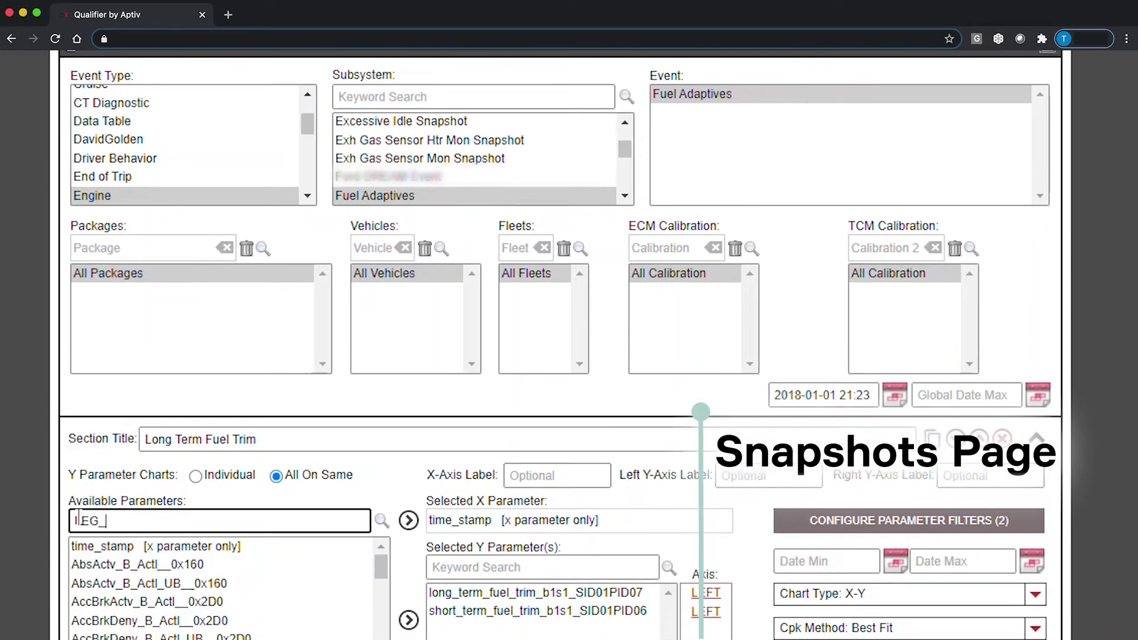
pyautogui.write('ng')
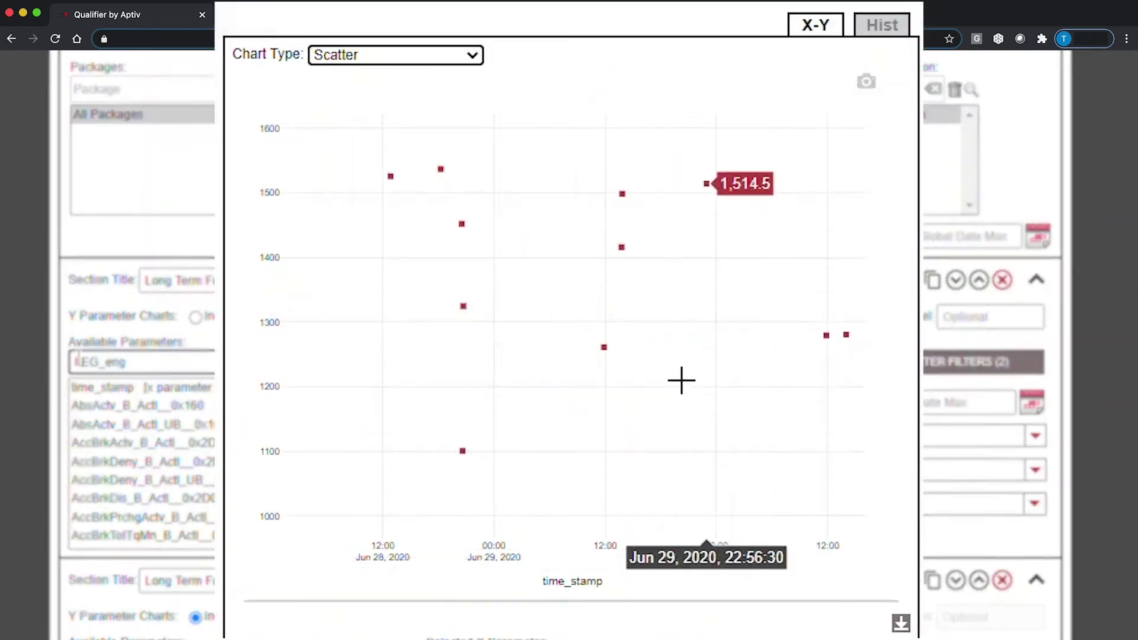
pyautogui.click(473, 64)
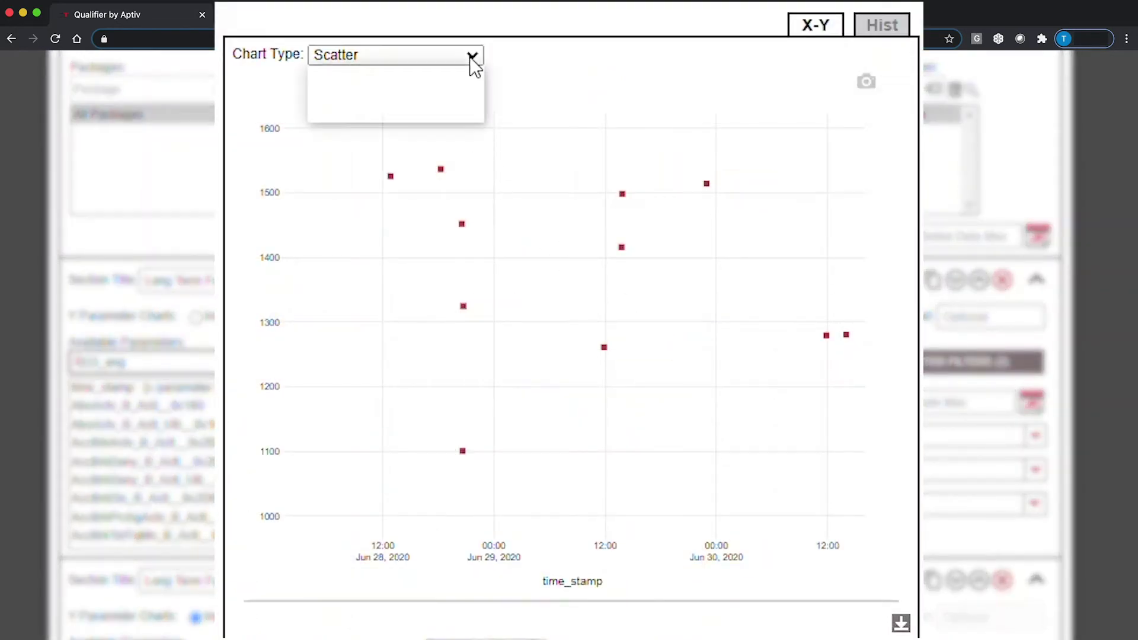
pyautogui.click(473, 93)
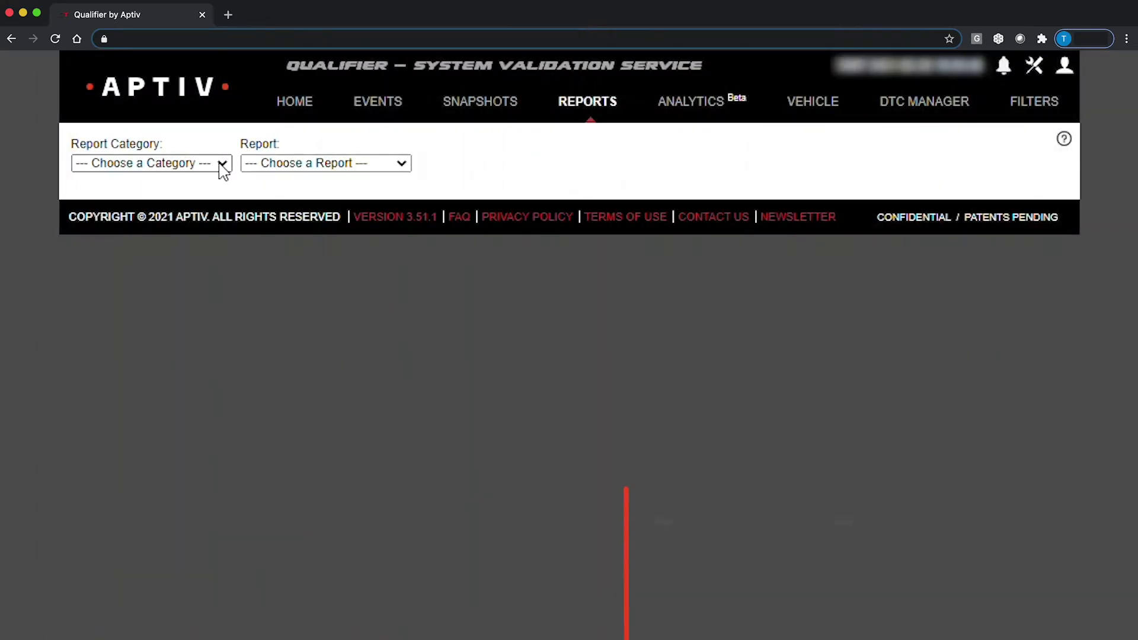
# Step: Run the Status category's Advanced Health report limited to the OBD family
pyautogui.click(217, 167)
pyautogui.click(195, 196)
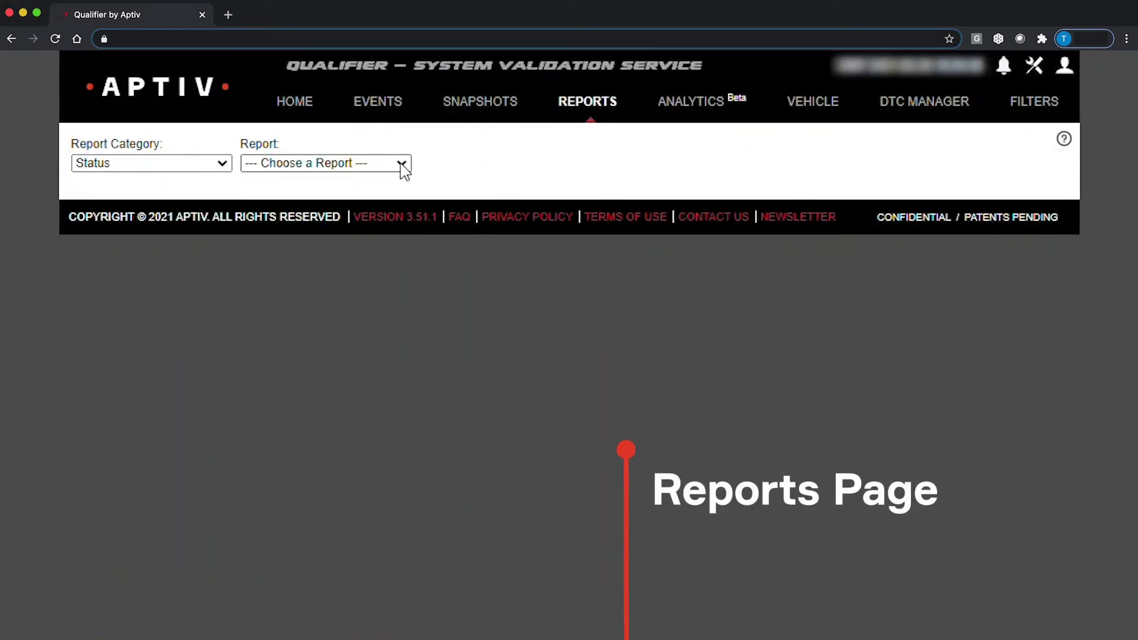
pyautogui.click(401, 166)
pyautogui.click(395, 195)
pyautogui.click(262, 244)
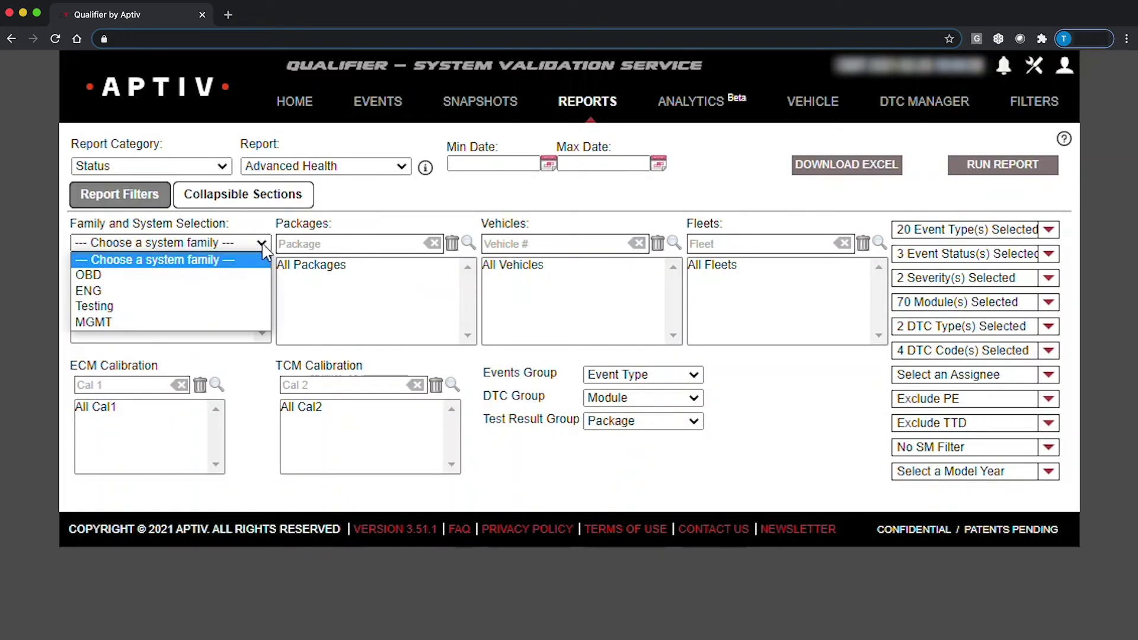
pyautogui.click(255, 276)
pyautogui.click(984, 168)
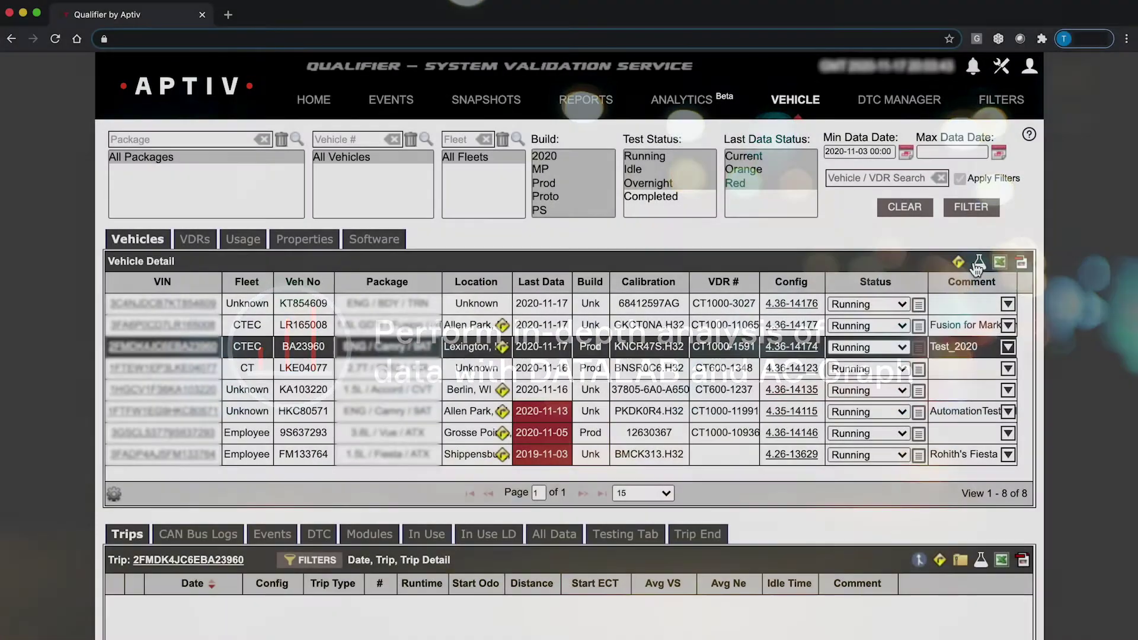
# Step: Launch DATALAB experiment TEST 1 counting man_trigger_vdr edges above 0.5 for 100 ms
pyautogui.click(976, 264)
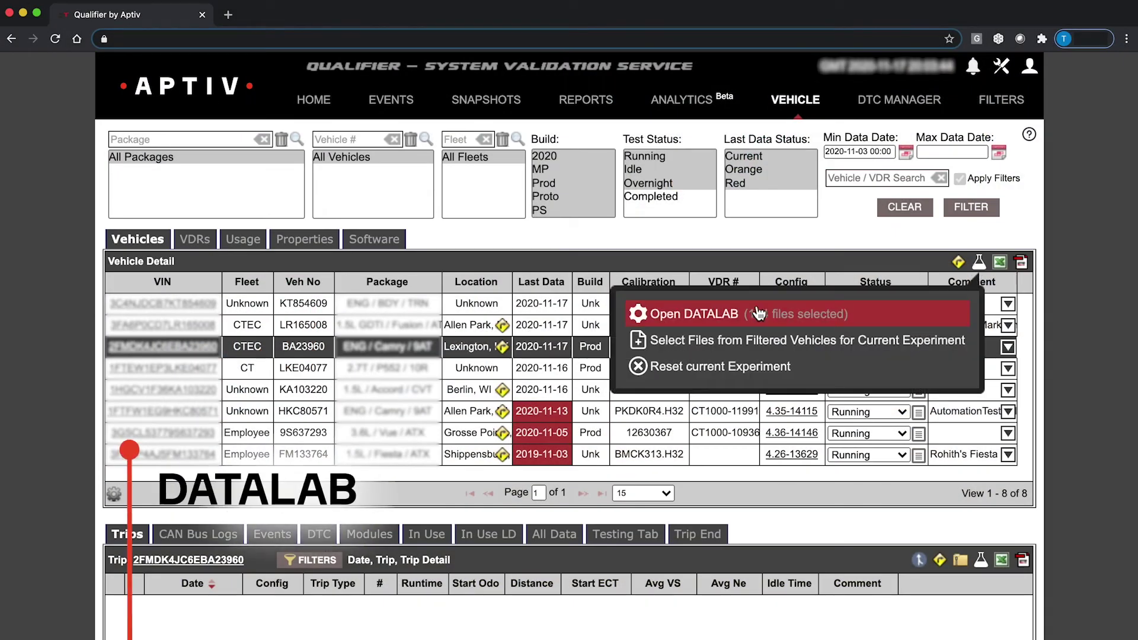
pyautogui.click(741, 318)
pyautogui.scroll(-10, 616, 389)
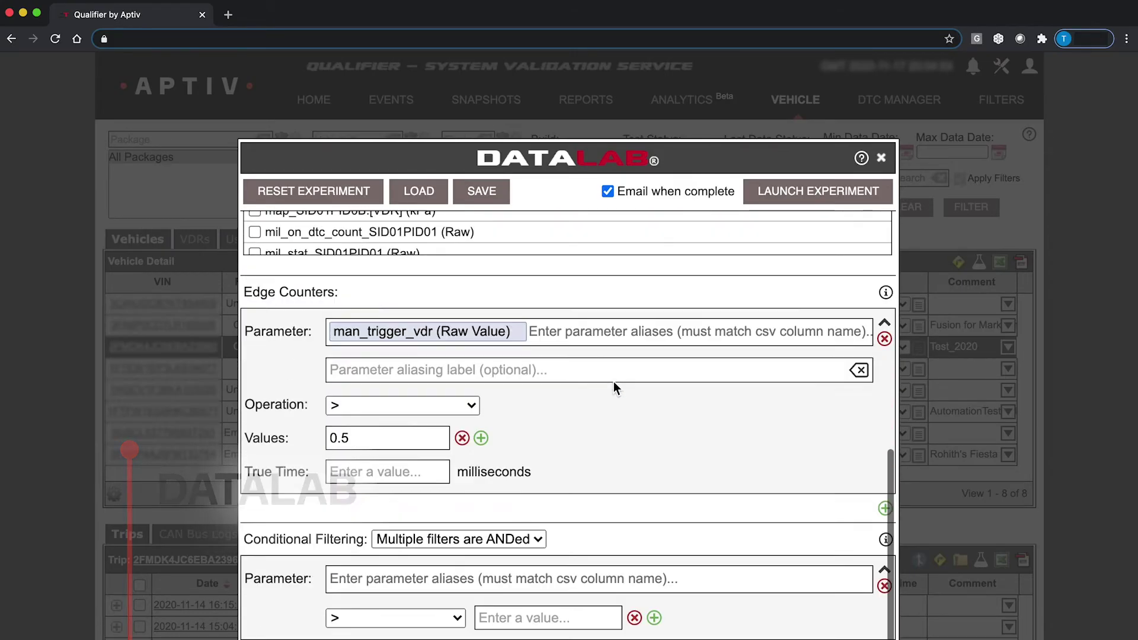
pyautogui.scroll(-2, 615, 388)
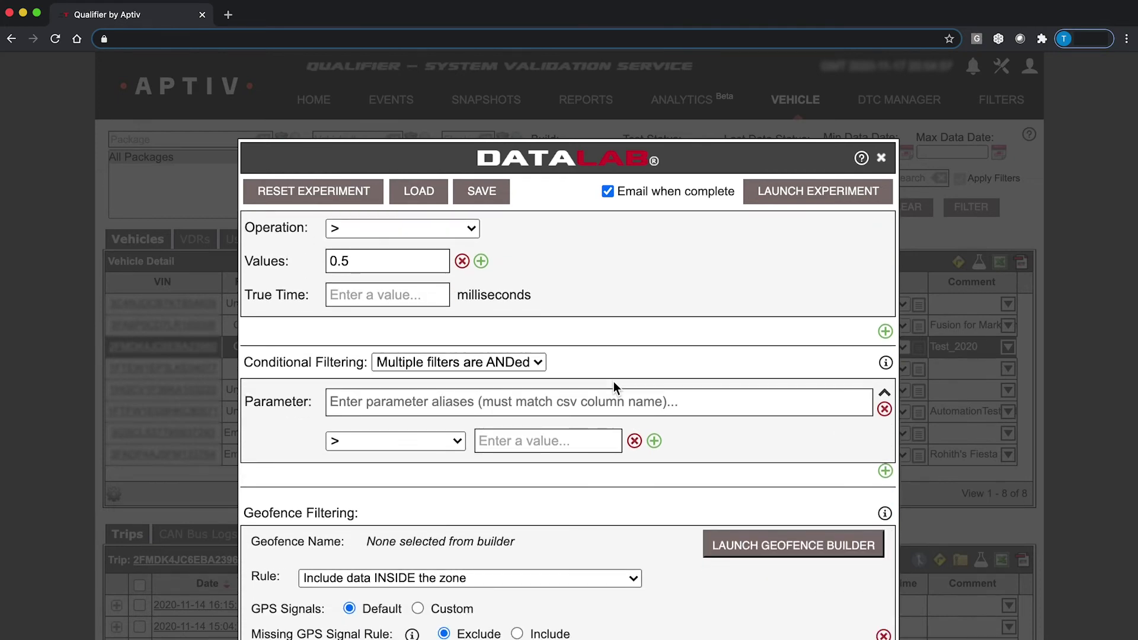
pyautogui.scroll(3, 613, 382)
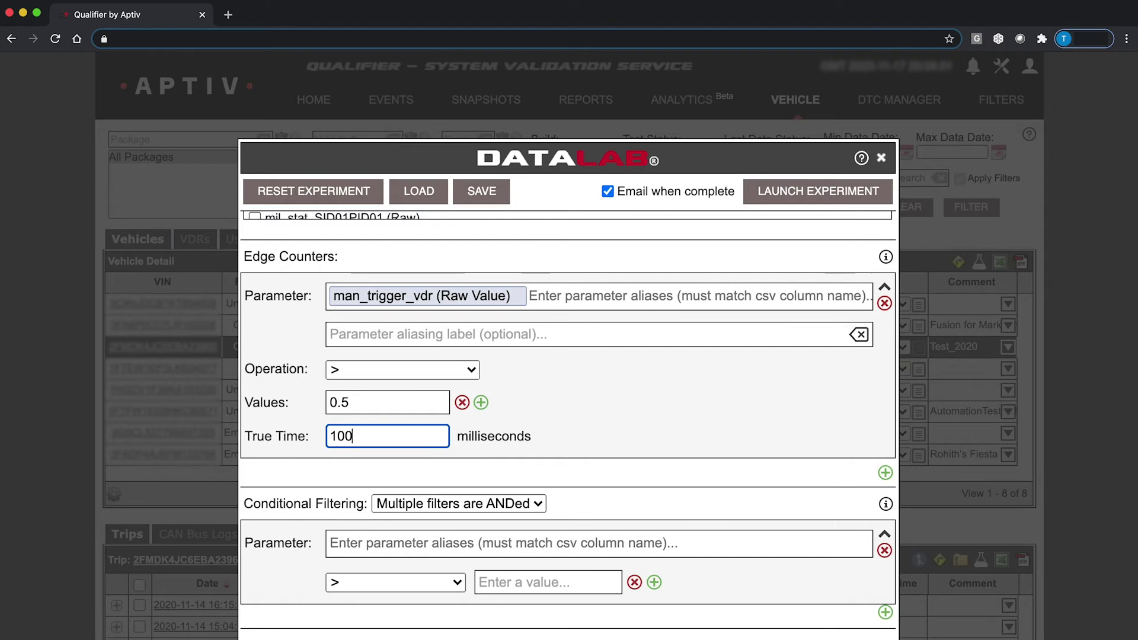
pyautogui.scroll(6, 607, 318)
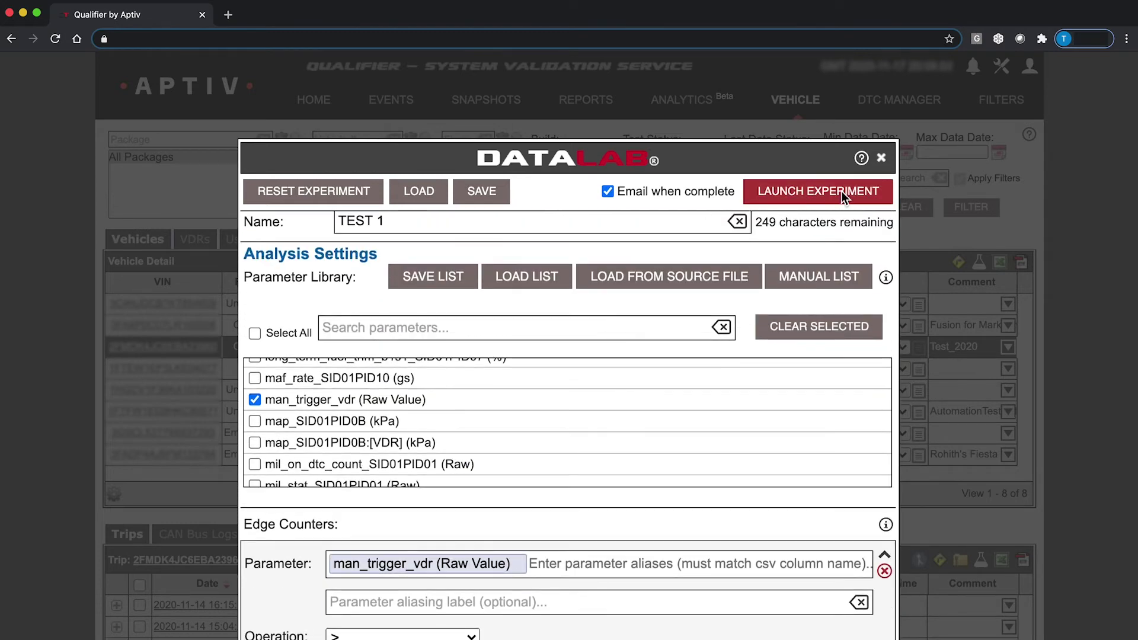
pyautogui.click(844, 198)
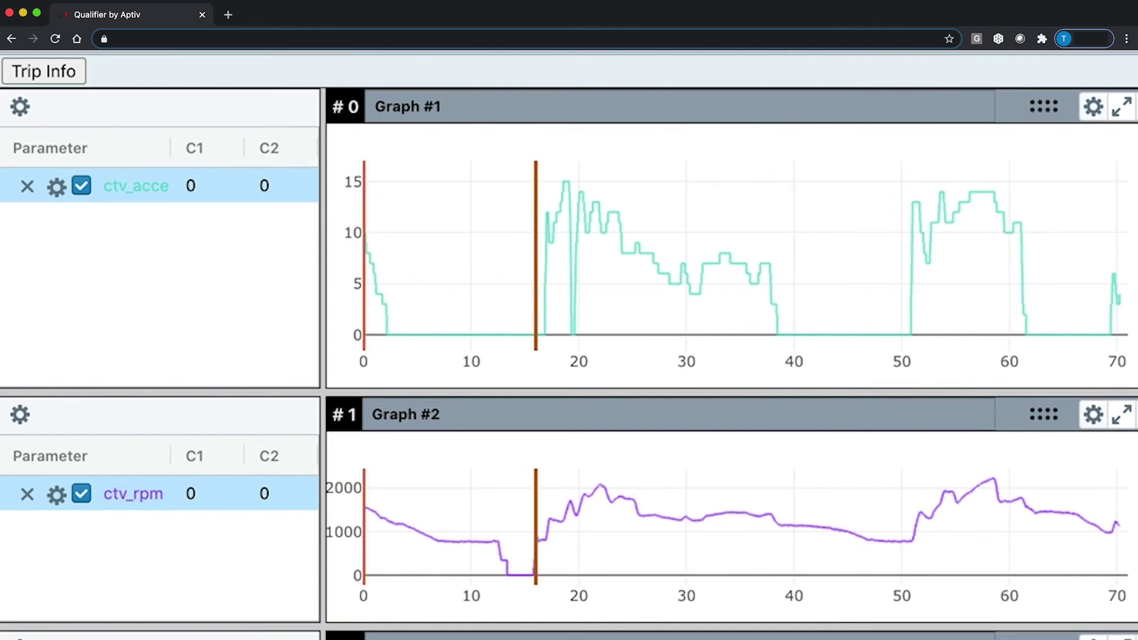
# Step: Scroll down the Home page to review its content
pyautogui.scroll(-5, 569, 344)
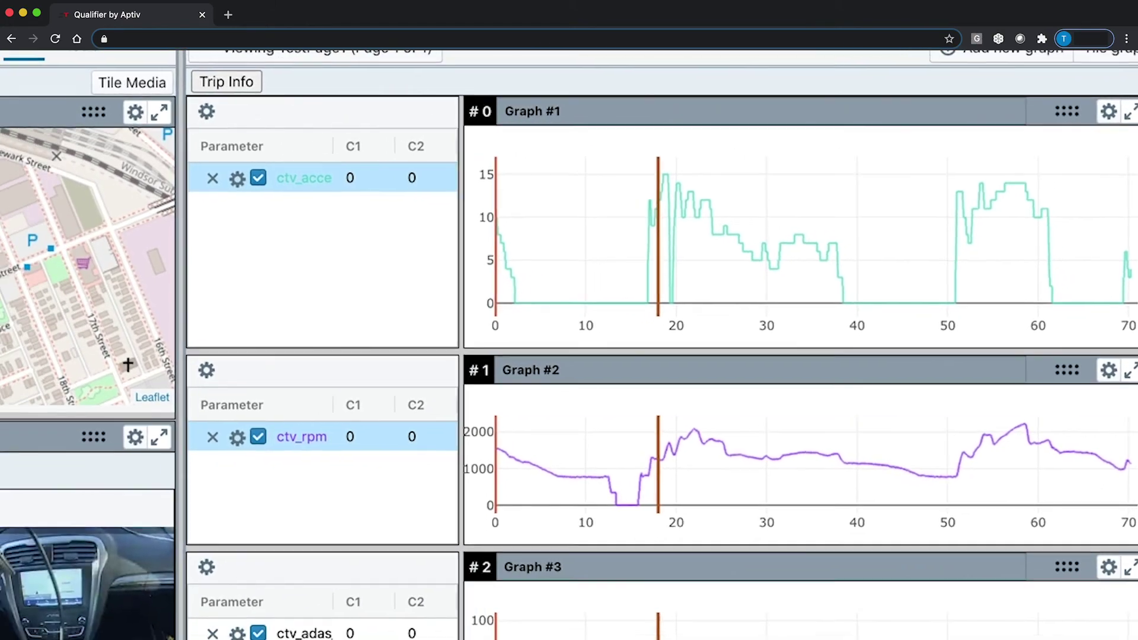
pyautogui.scroll(-3, 570, 344)
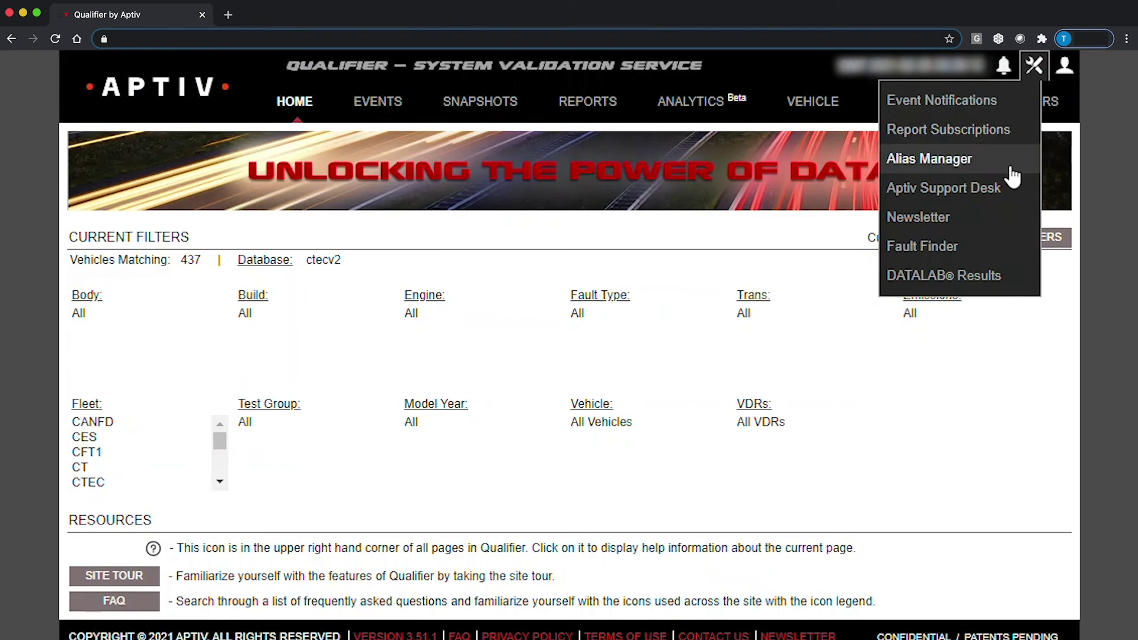
# Step: Create a new Aptiv Support Desk request and place the cursor in its Title field
pyautogui.click(1010, 189)
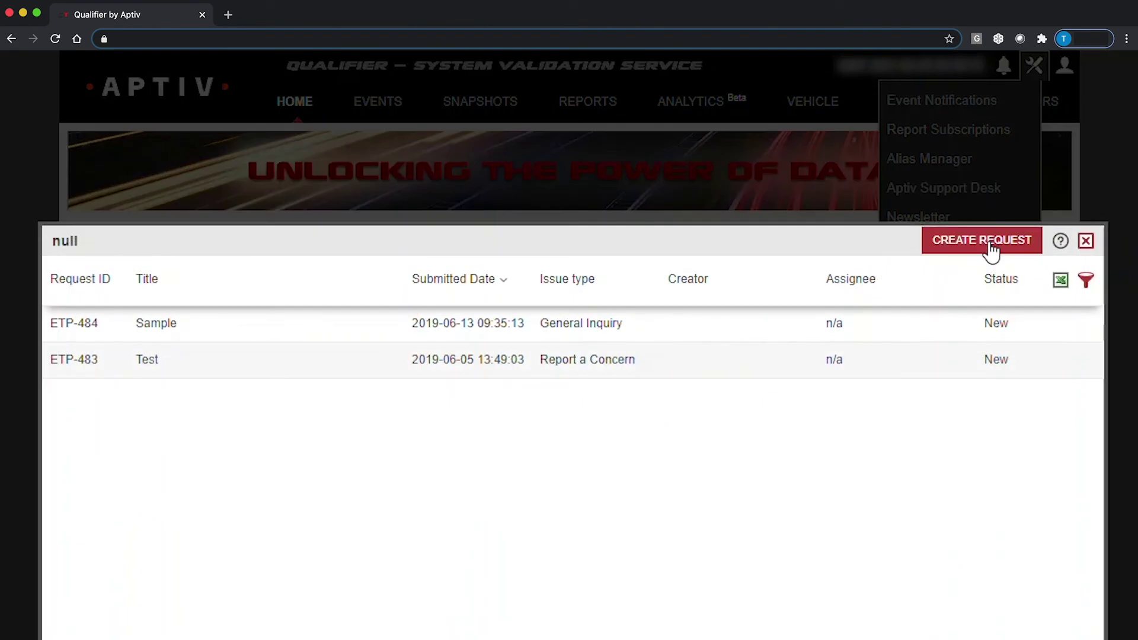
pyautogui.click(990, 247)
pyautogui.scroll(-3, 859, 211)
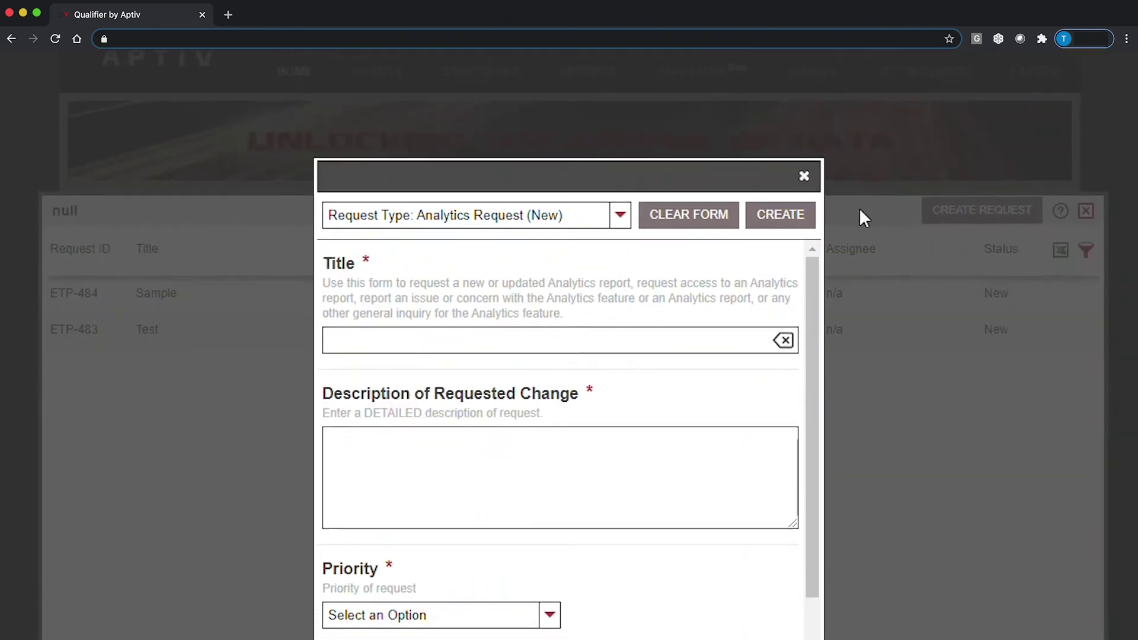
pyautogui.scroll(-2, 657, 169)
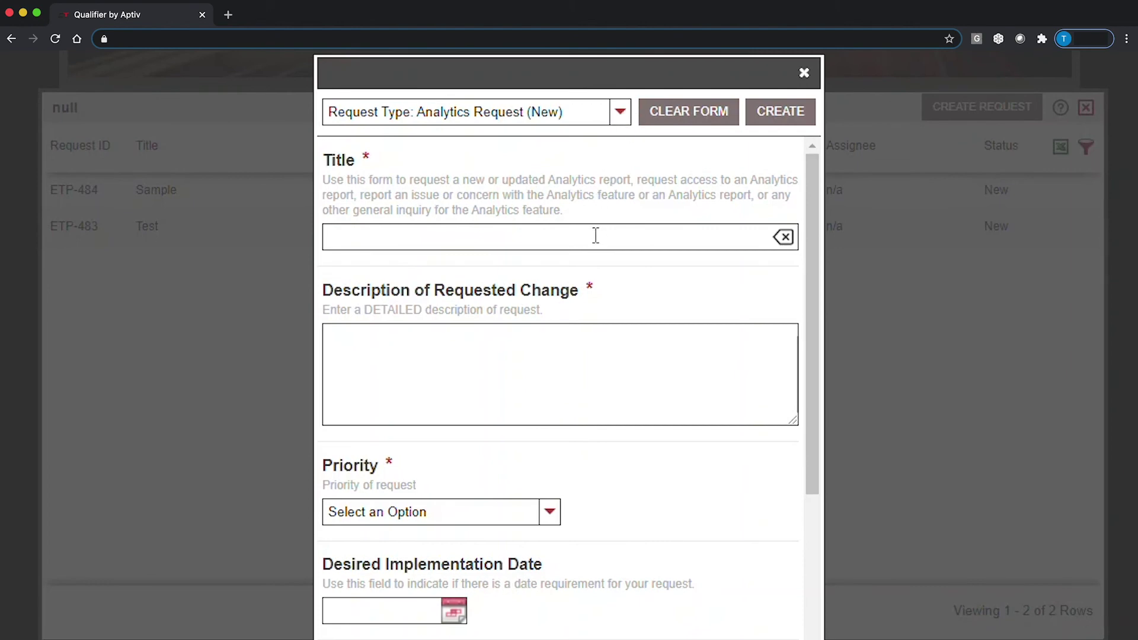
pyautogui.click(595, 237)
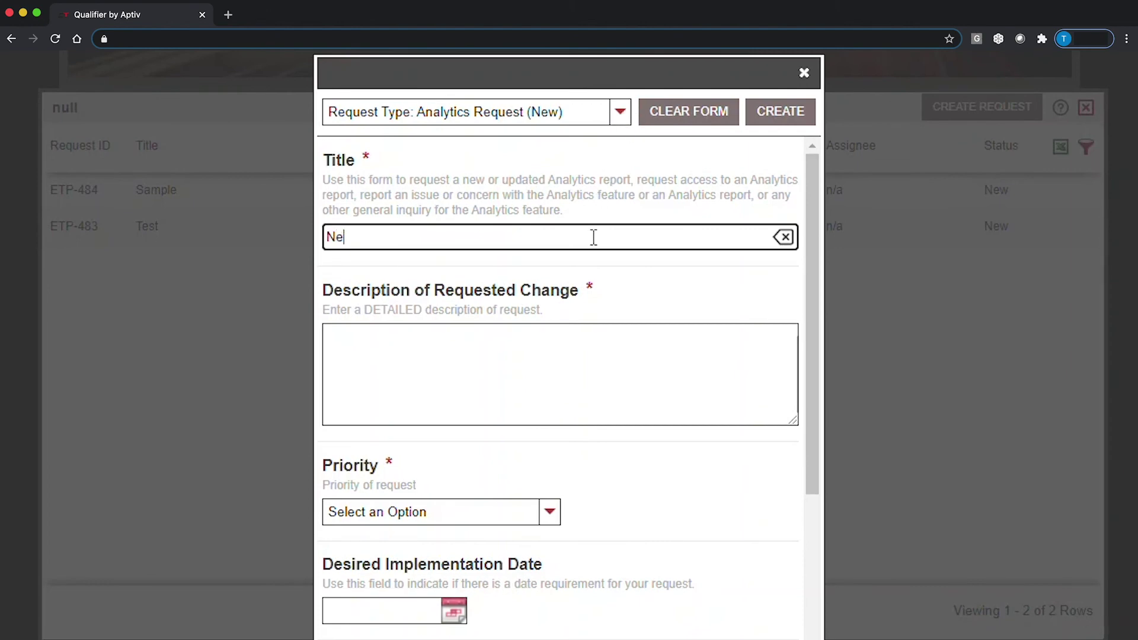